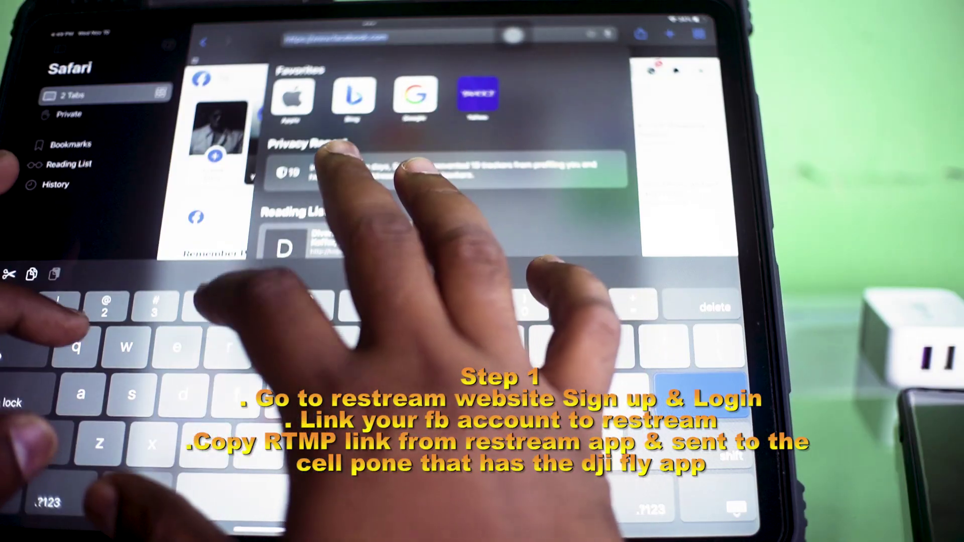
Search for 'restream' from the Safari address bar
type("restream")
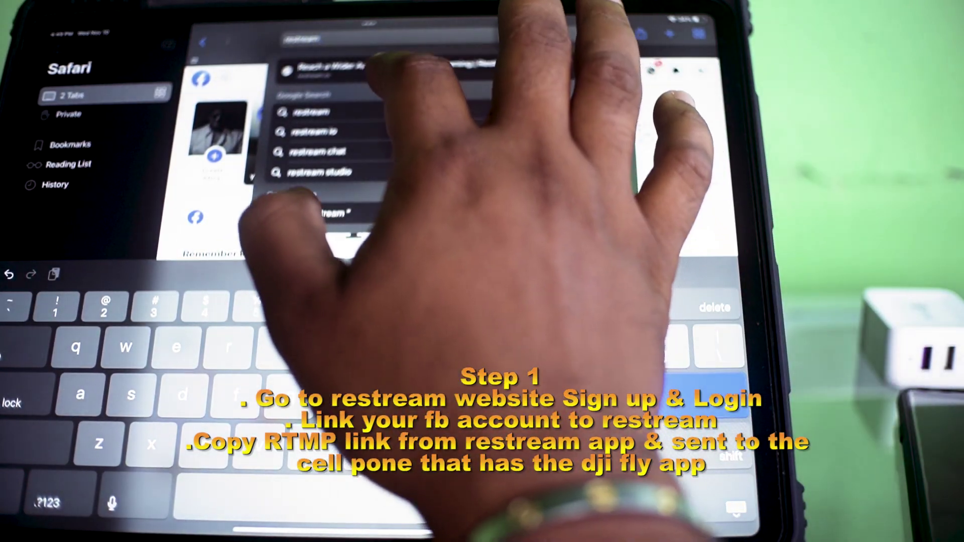
key("Return")
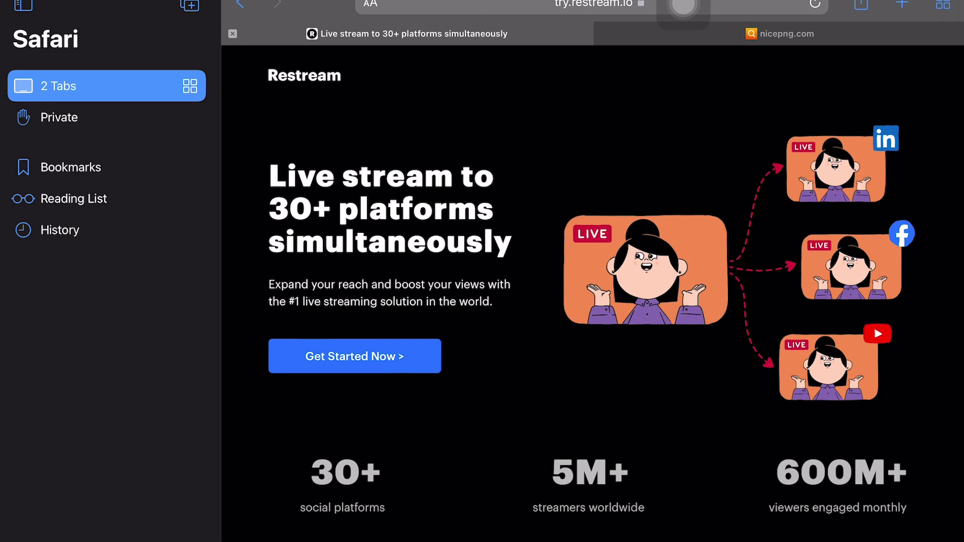
Log in to Restream with the account's email and password
left_click(355, 356)
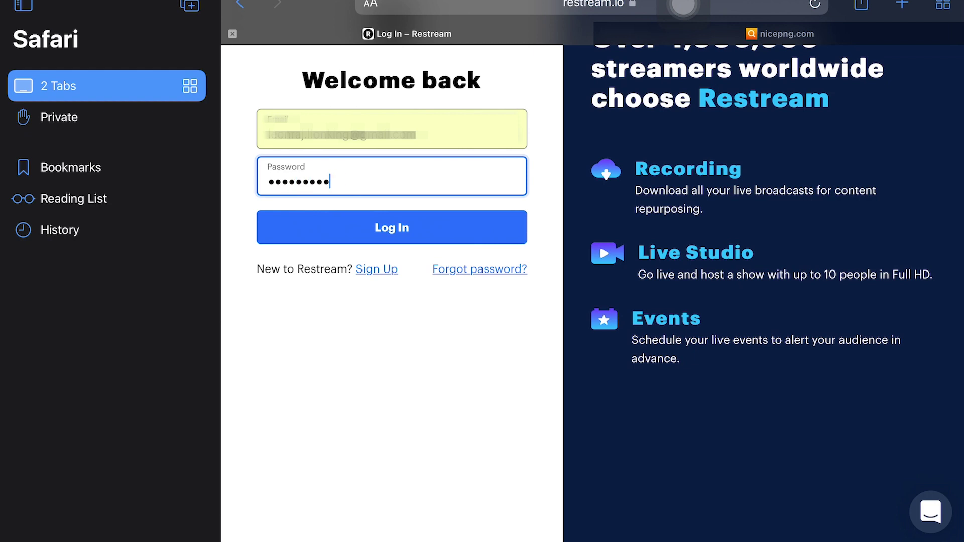
key("Return")
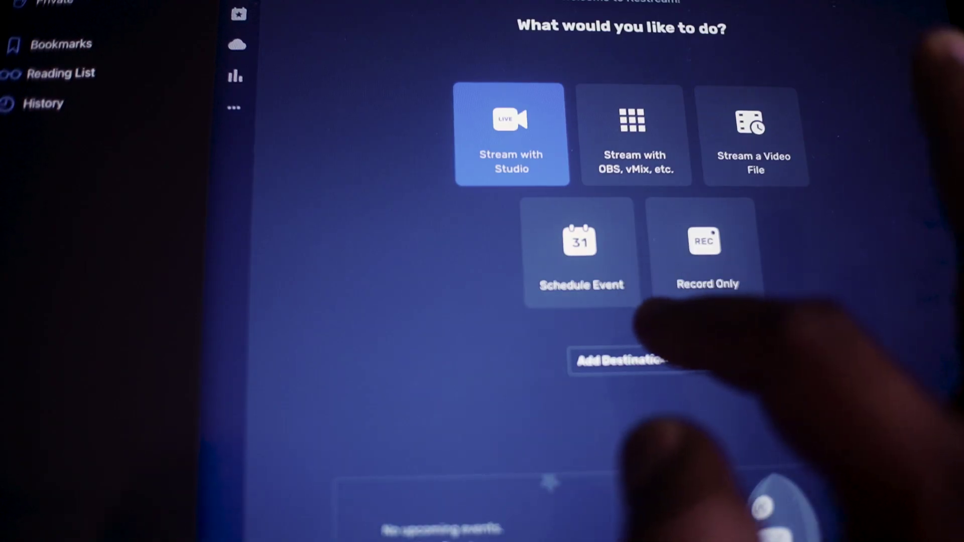
Enable the Facebook channel in Destinations, then choose streaming from external encoder software
left_click(588, 482)
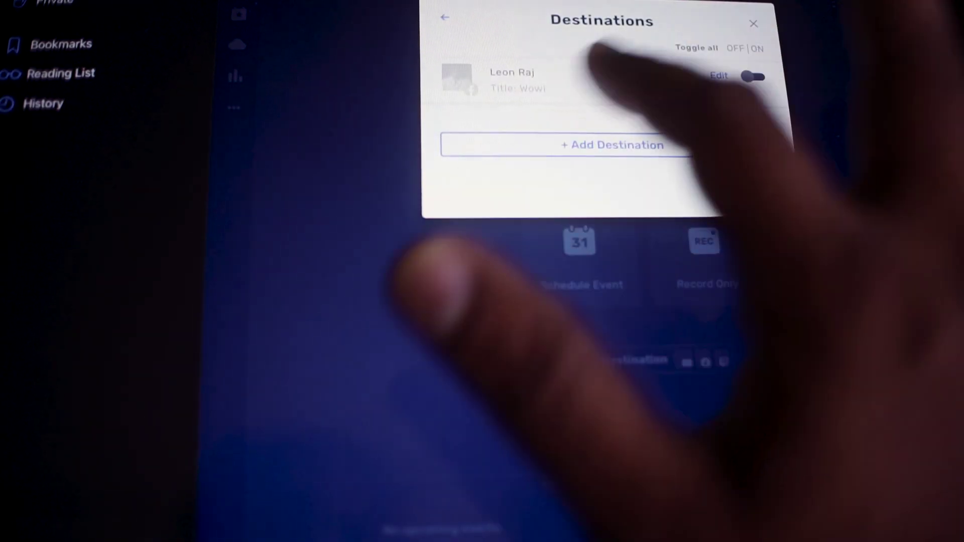
left_click(754, 76)
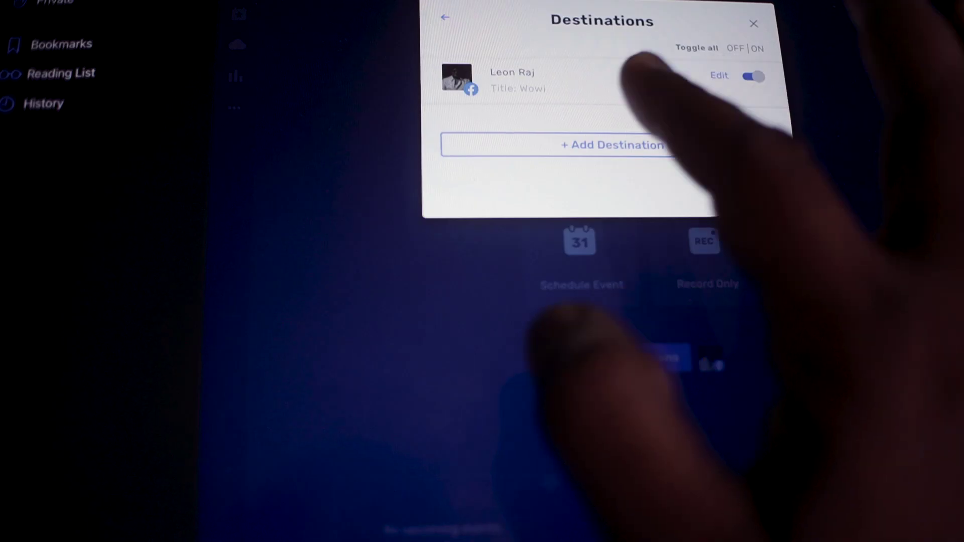
left_click(756, 187)
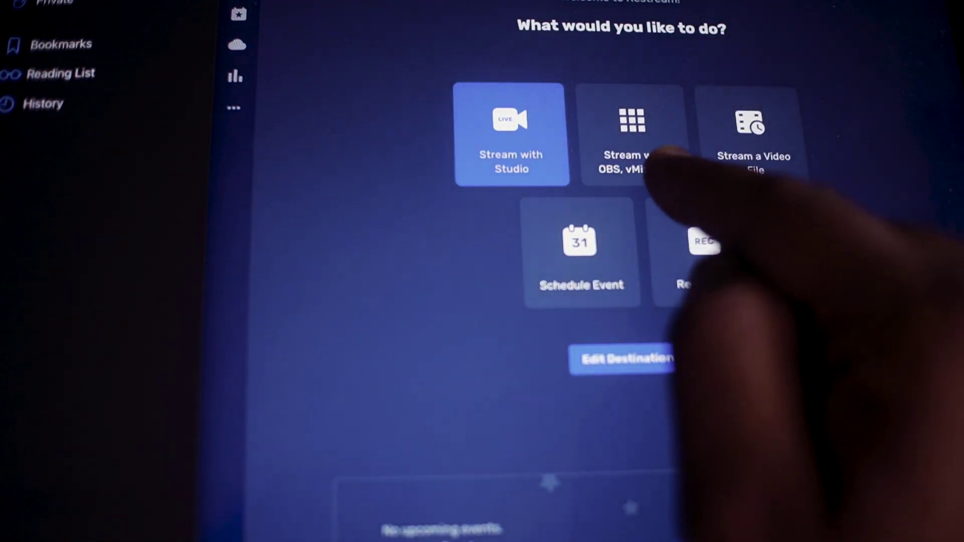
left_click(648, 161)
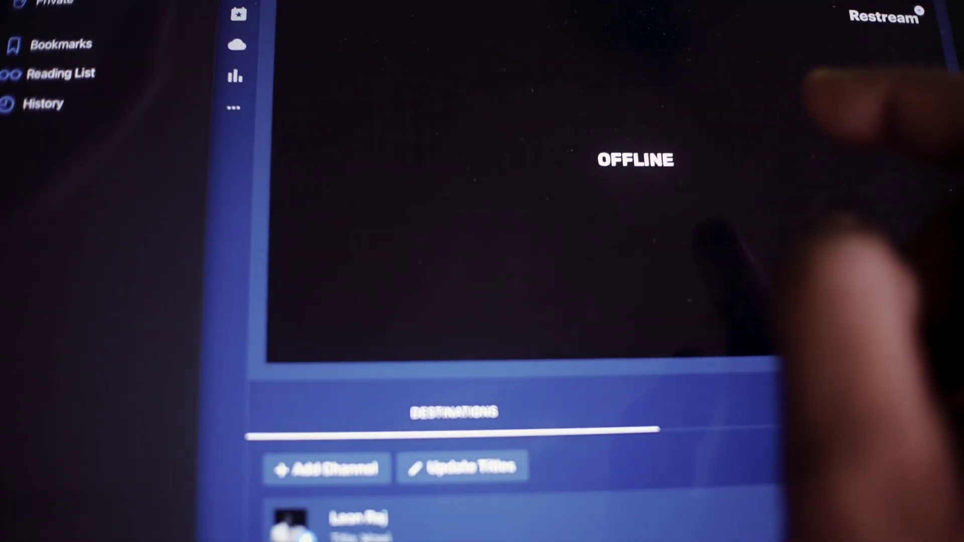
Reopen the 'Stream with OBS, vMix, etc.' dashboard and bring up its RTMP streaming settings
left_click(919, 10)
left_click(663, 130)
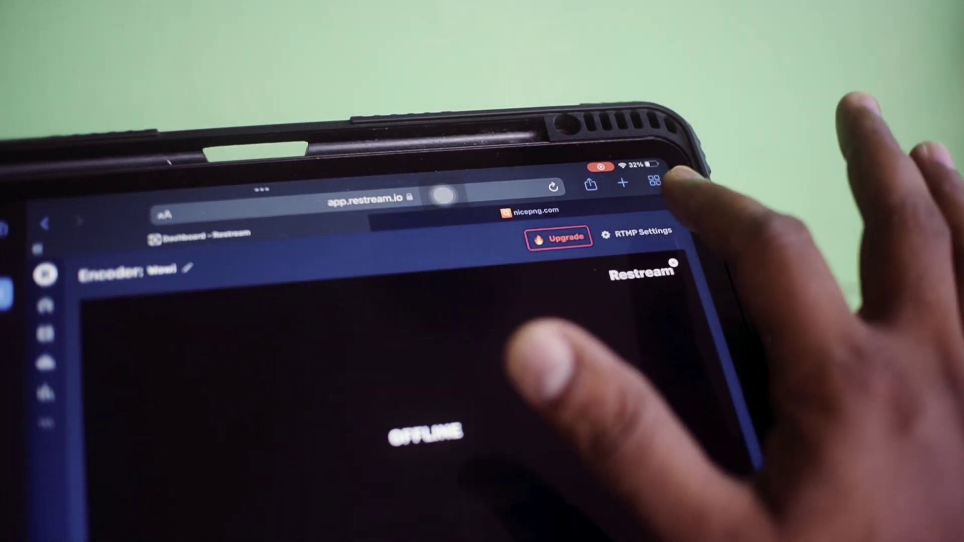
left_click(638, 232)
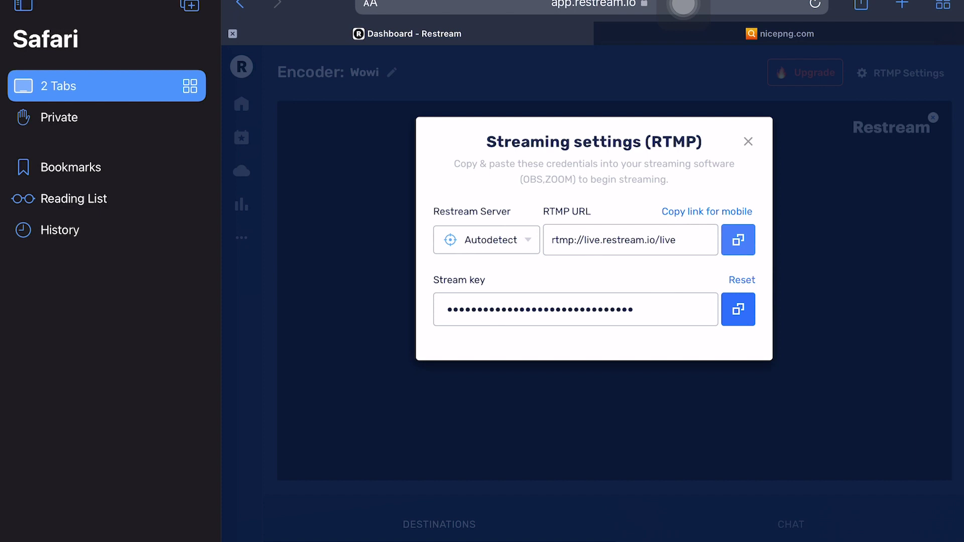
Copy rtmp://live.restream.io/live with the copy button beside the RTMP URL field
left_click(738, 239)
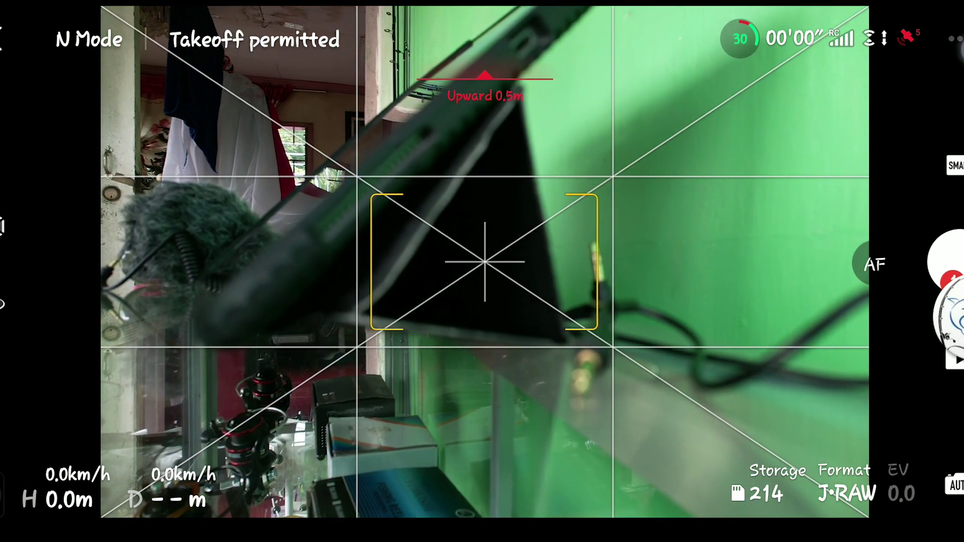
Go to DJI Fly's Transmission settings, open Live Streaming Platforms, and select RTMP
left_click(954, 38)
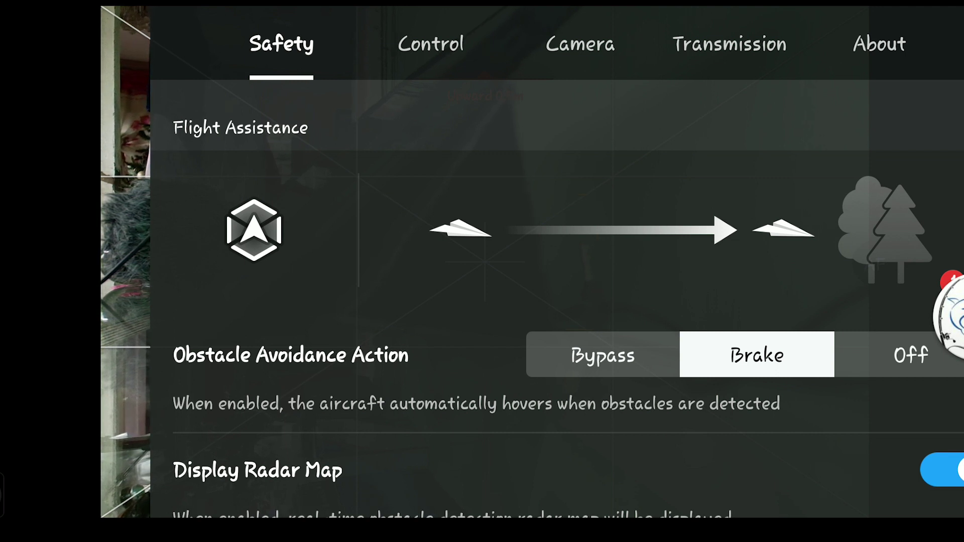
left_click(748, 41)
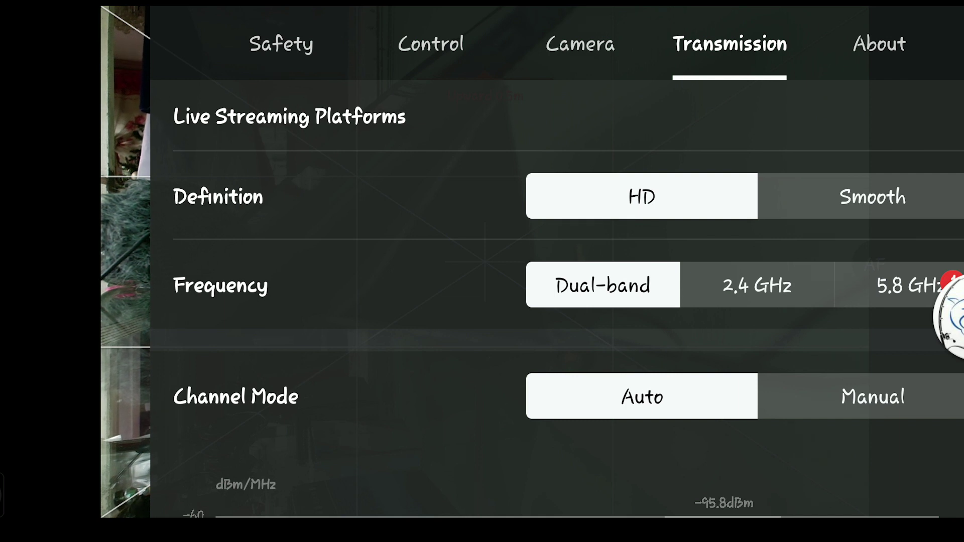
left_click(574, 131)
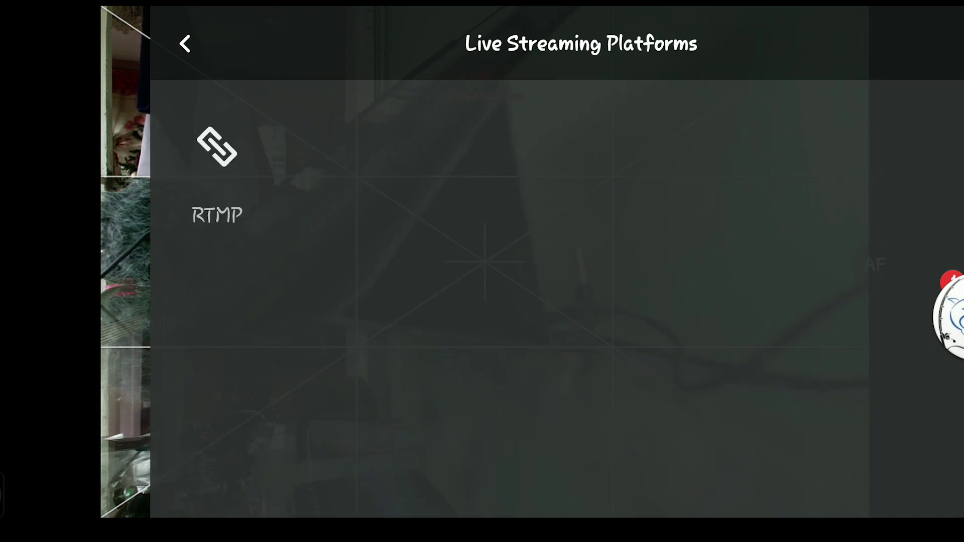
left_click(217, 146)
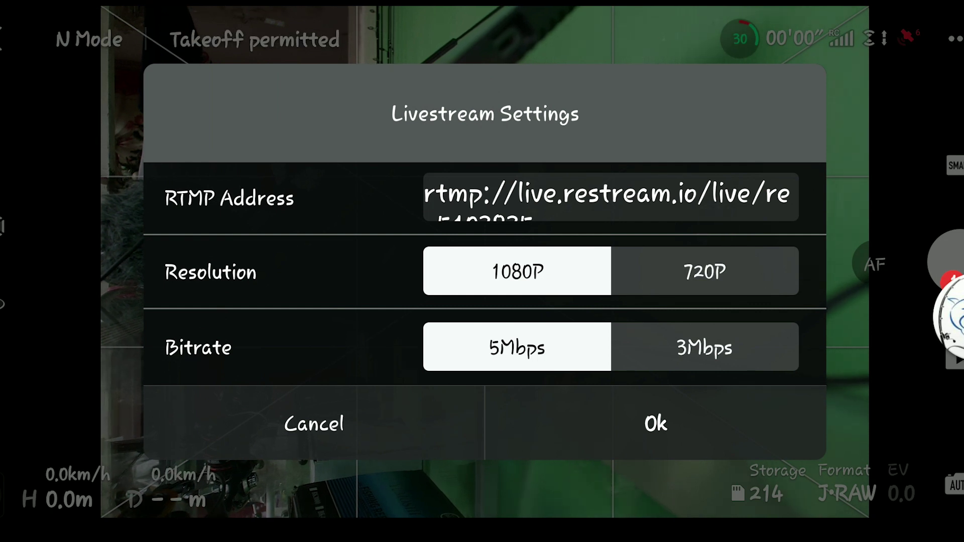
Paste the Restream RTMP address with stream key, keep 1080P at 5Mbps, and start streaming
left_click(725, 193)
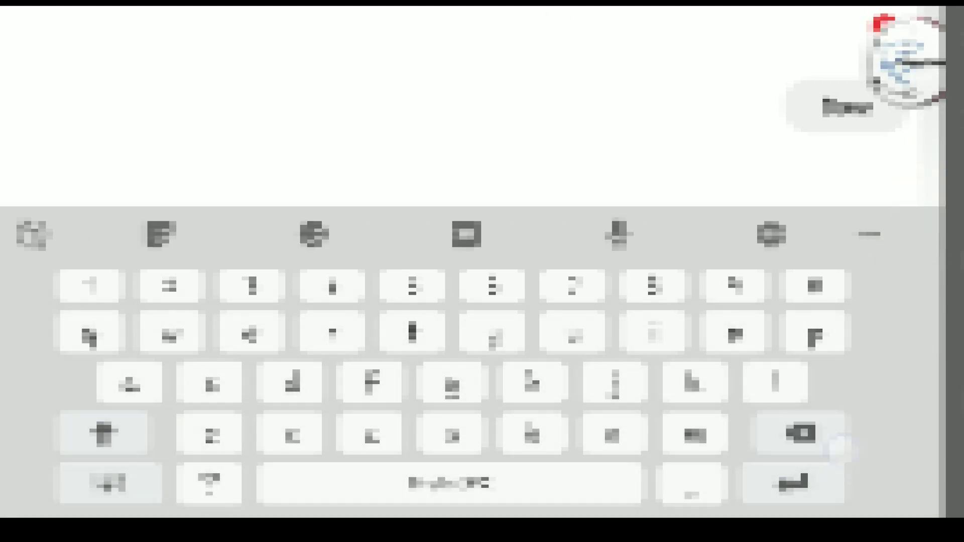
left_click(630, 92)
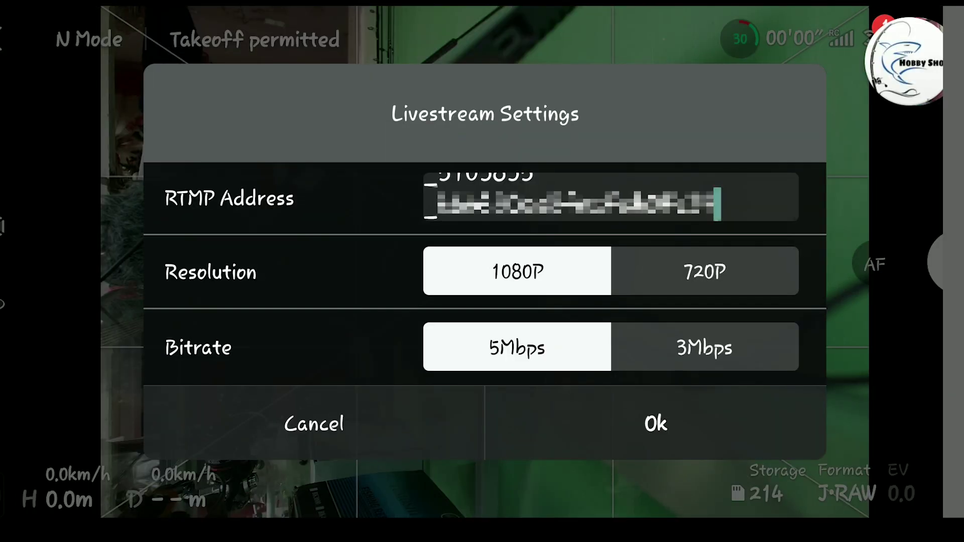
left_click_drag(776, 201, 785, 262)
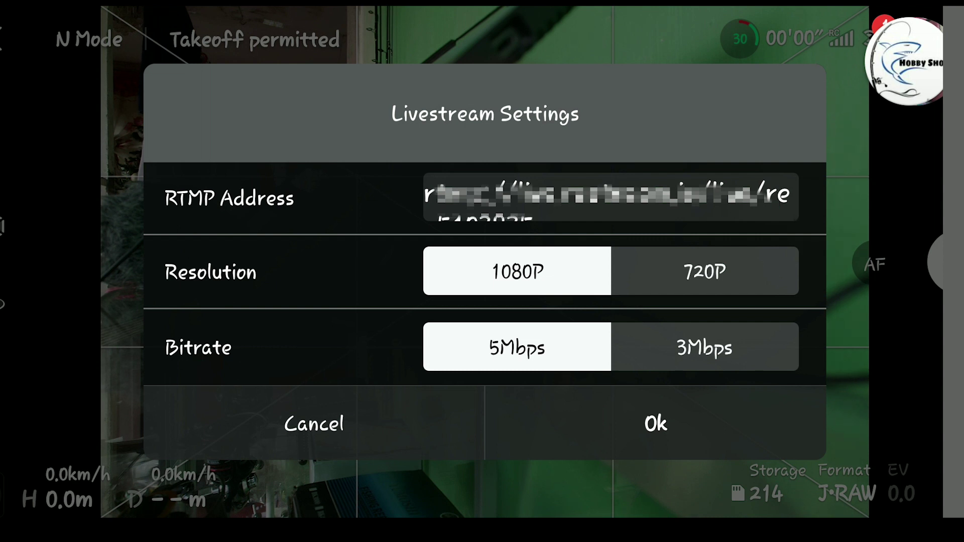
left_click(732, 424)
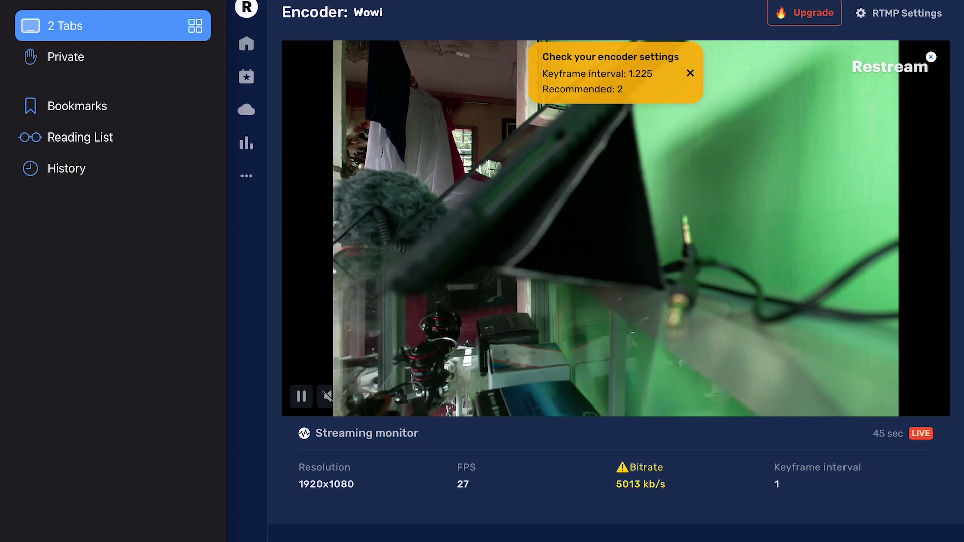
Scroll the Restream dashboard to check the Facebook destination shows Online
scroll(615, 271, "down", 3)
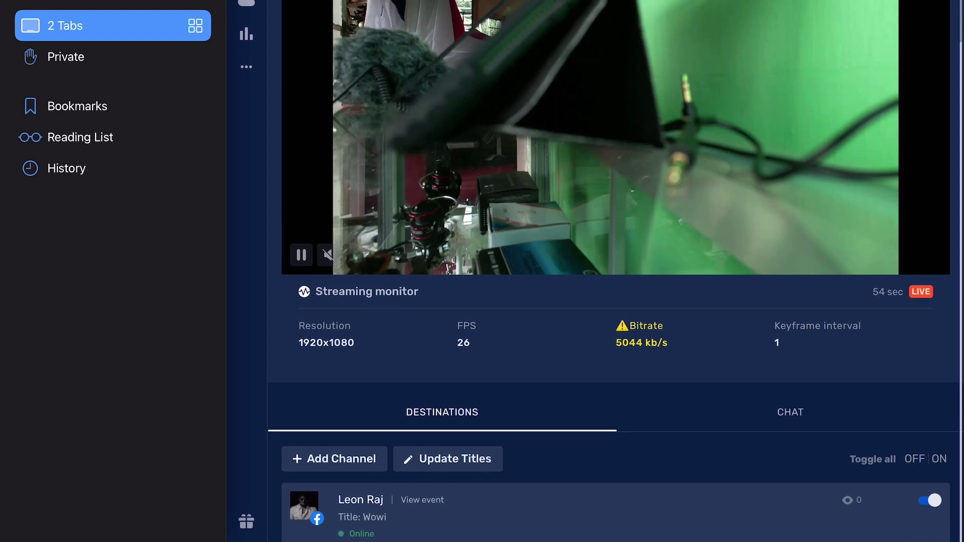
scroll(615, 271, "up", 1)
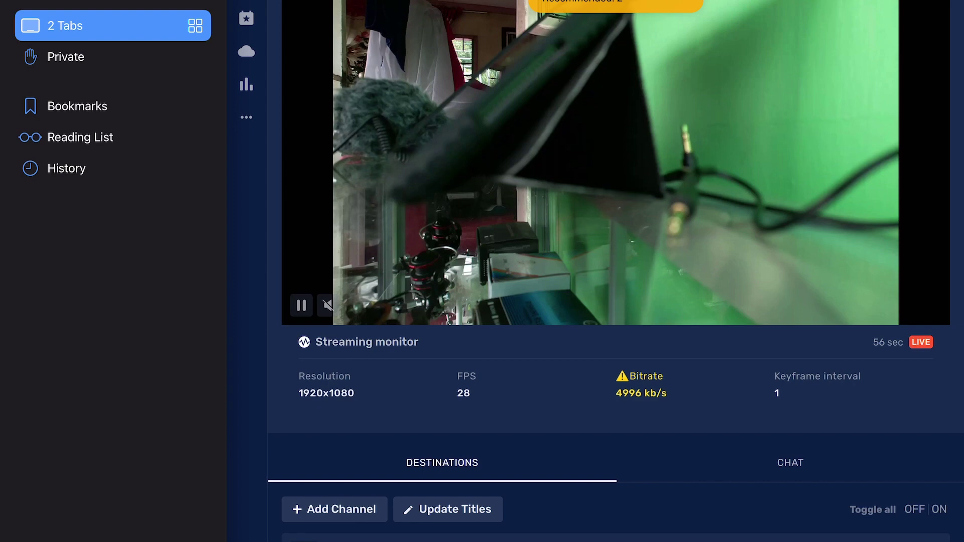